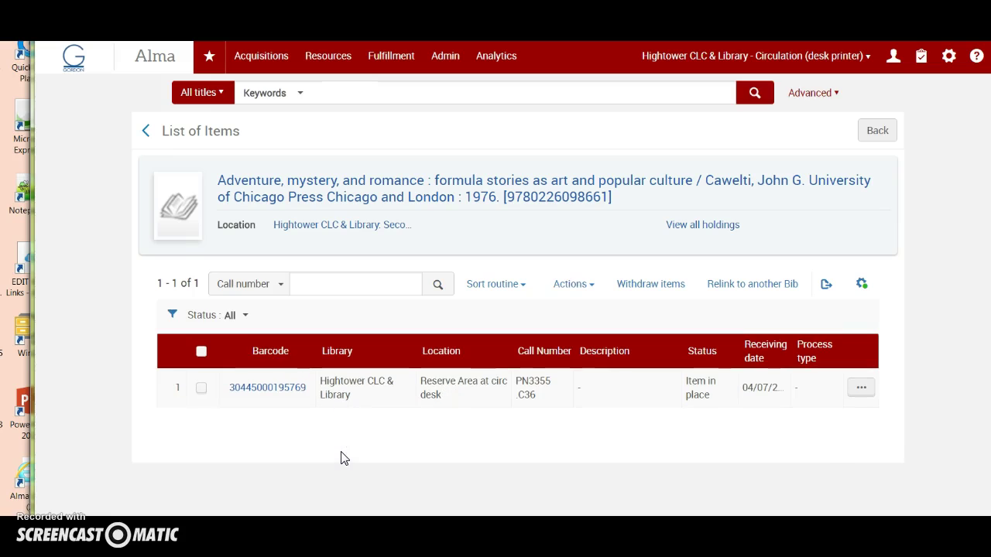
Step: Open the item record of "Adventure, mystery, and romance" for editing and set its item policy to 4 Student Hour Reserve
{"action": "left_click", "coordinate": [861, 387]}
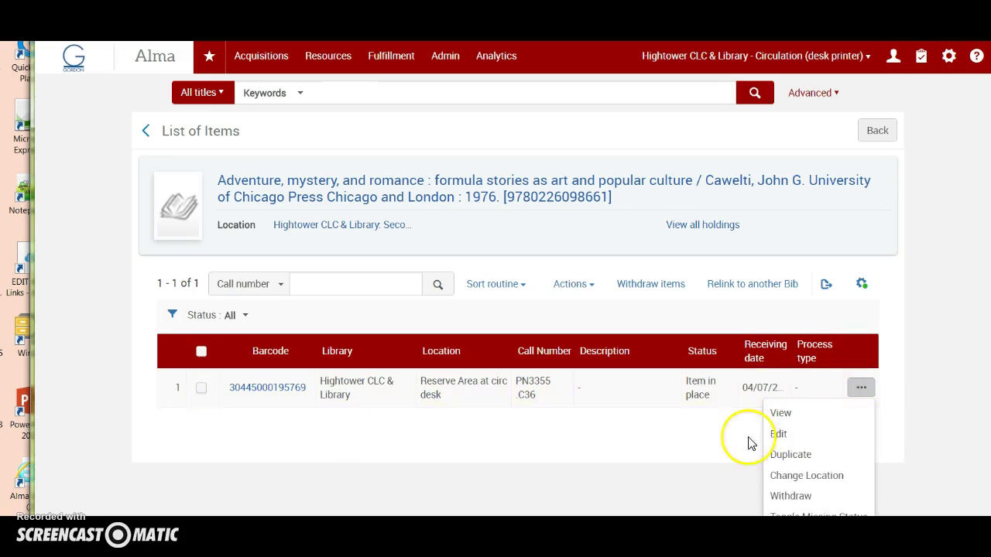
{"action": "left_click", "coordinate": [747, 438]}
{"action": "left_click", "coordinate": [852, 387]}
{"action": "left_click", "coordinate": [780, 433]}
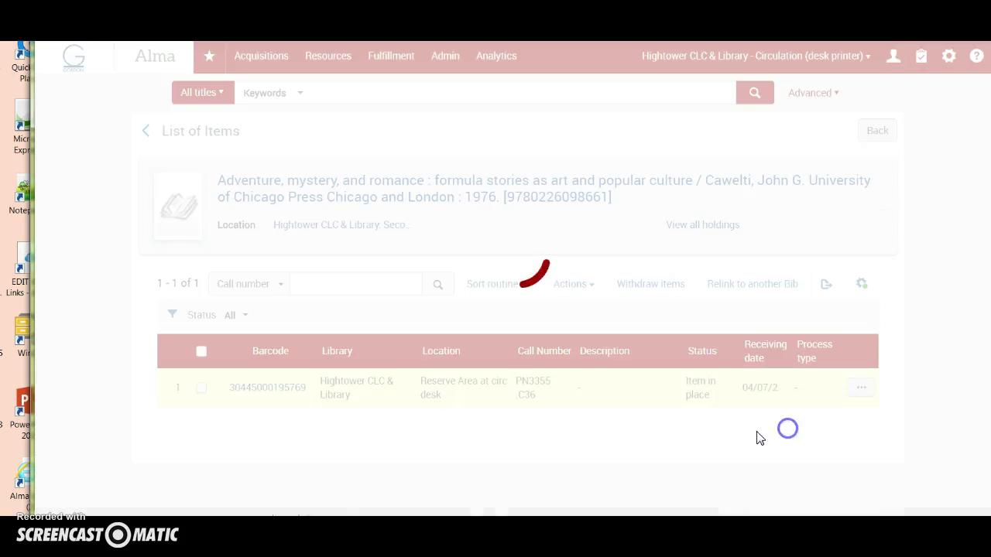
{"action": "scroll", "coordinate": [546, 414], "scroll_direction": "down", "scroll_amount": 3}
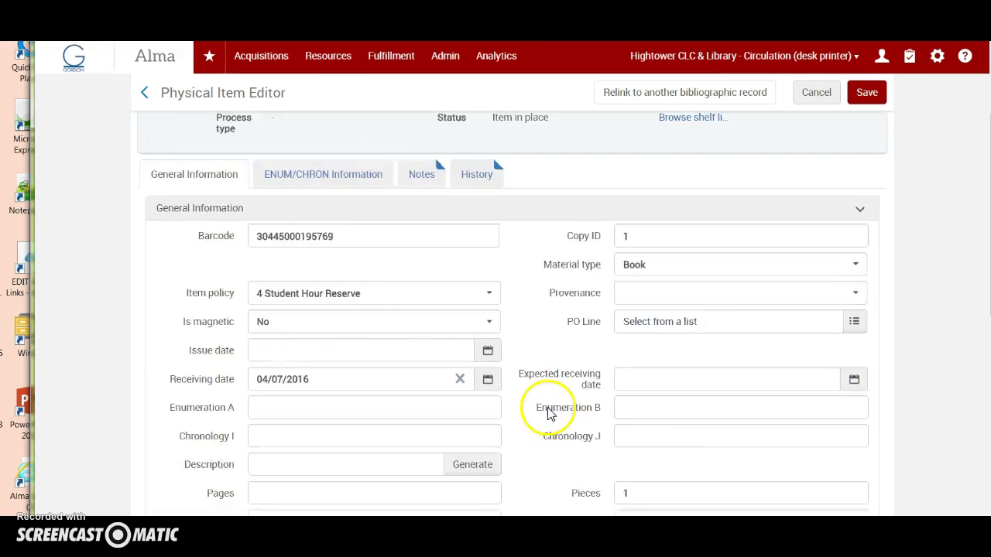
{"action": "left_click", "coordinate": [489, 242]}
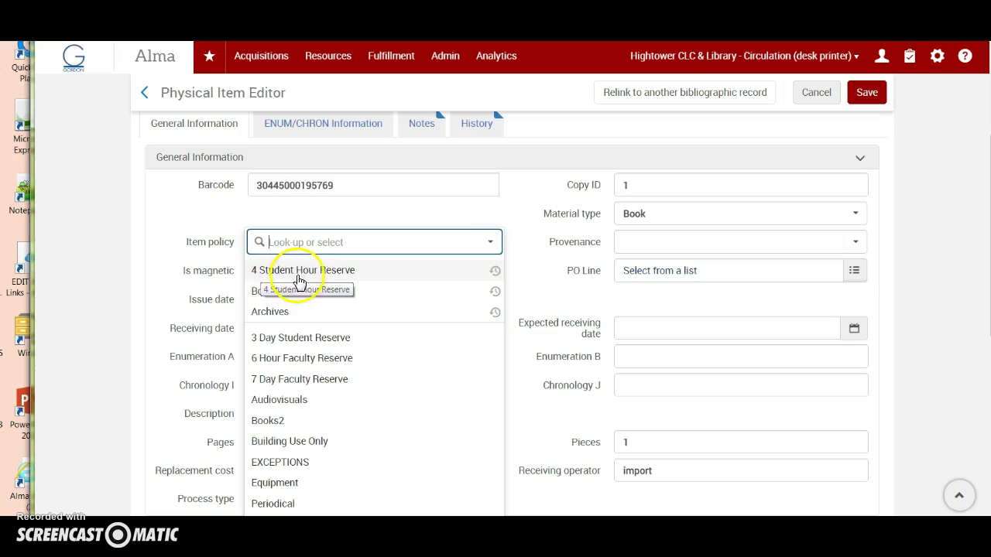
{"action": "left_click", "coordinate": [297, 271]}
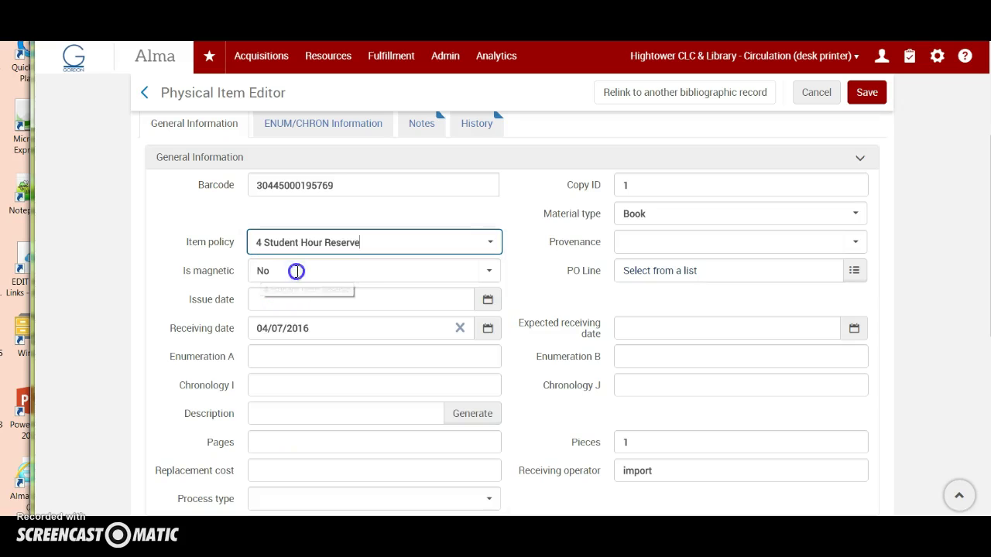
{"action": "left_click", "coordinate": [272, 254]}
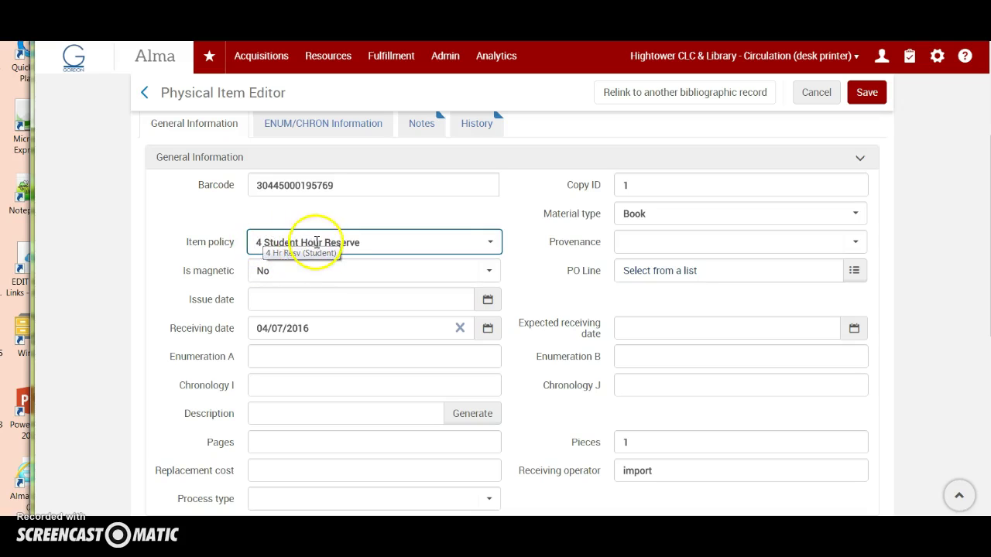
{"action": "left_click", "coordinate": [515, 242]}
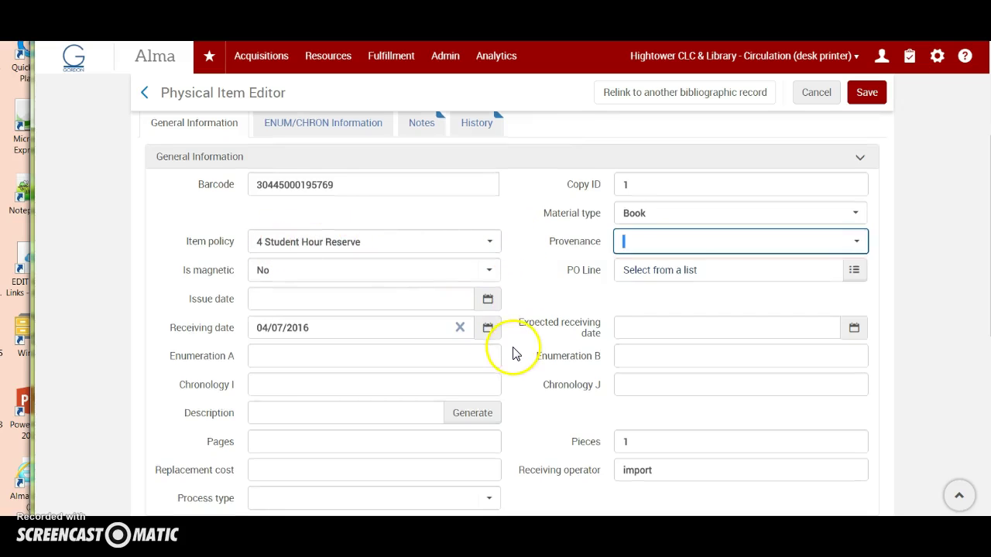
Step: Set the item's temporary location to Reserve Area at circ desk from the physical locations list
{"action": "scroll", "coordinate": [511, 360], "scroll_direction": "down", "scroll_amount": 2}
{"action": "scroll", "coordinate": [514, 361], "scroll_direction": "down", "scroll_amount": 3}
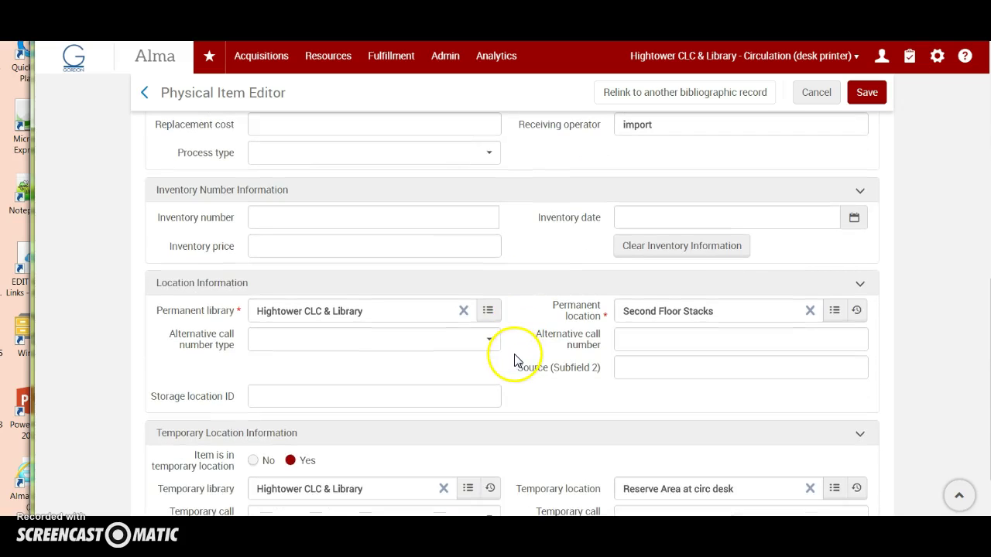
{"action": "scroll", "coordinate": [515, 361], "scroll_direction": "down", "scroll_amount": 1}
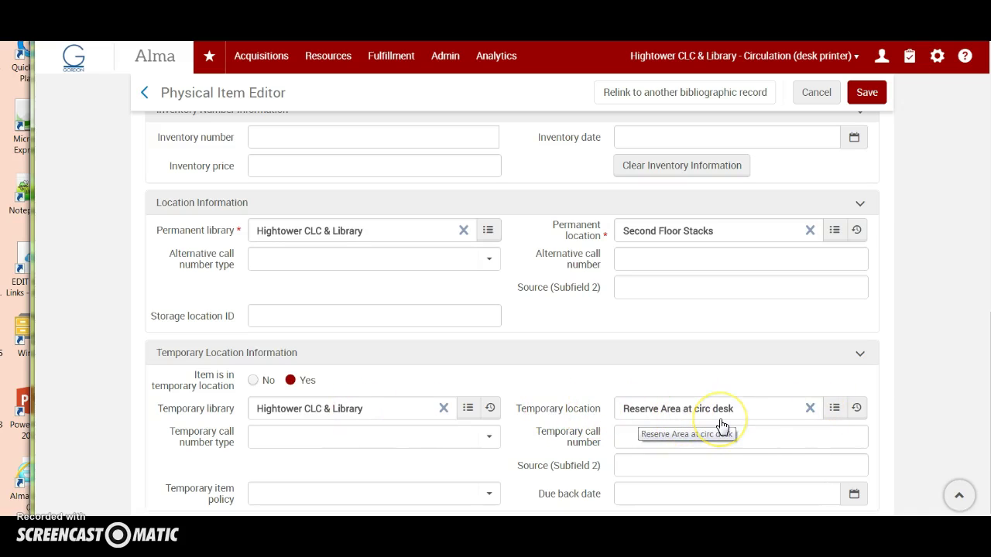
{"action": "left_click", "coordinate": [834, 408]}
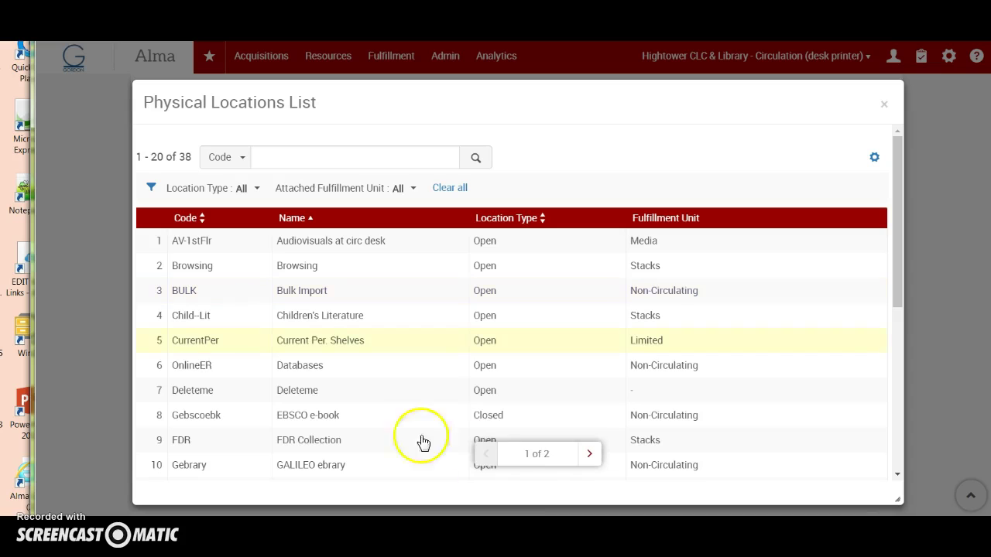
{"action": "left_click", "coordinate": [589, 454]}
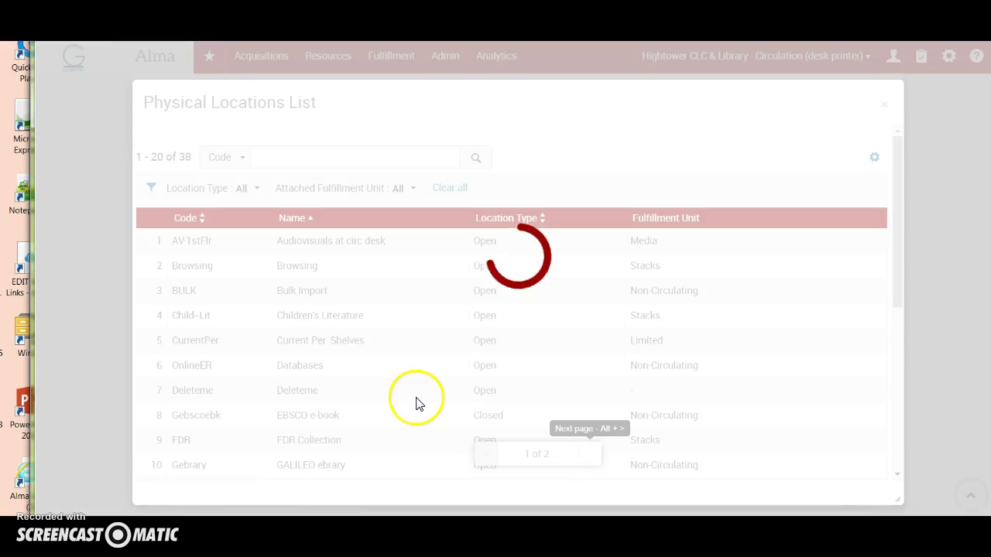
{"action": "scroll", "coordinate": [416, 404], "scroll_direction": "down", "scroll_amount": 5}
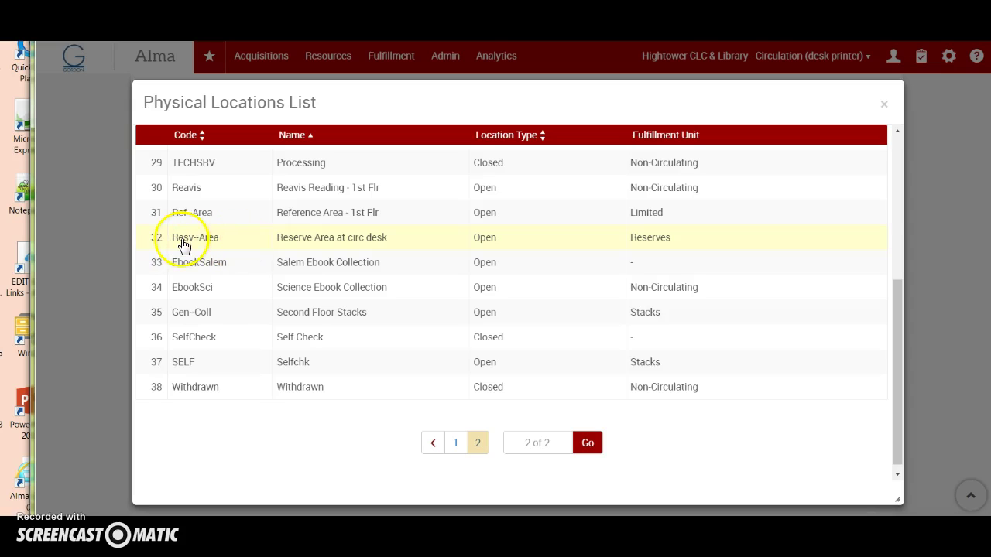
{"action": "left_click", "coordinate": [371, 245]}
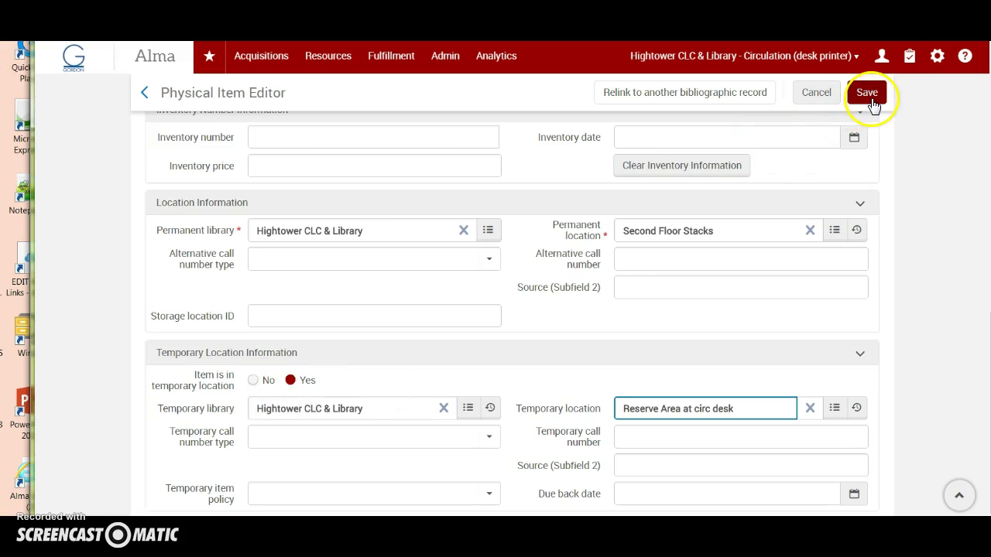
Step: Check the item policy and temporary location entries, and save the item record
{"action": "scroll", "coordinate": [551, 329], "scroll_direction": "up", "scroll_amount": 5}
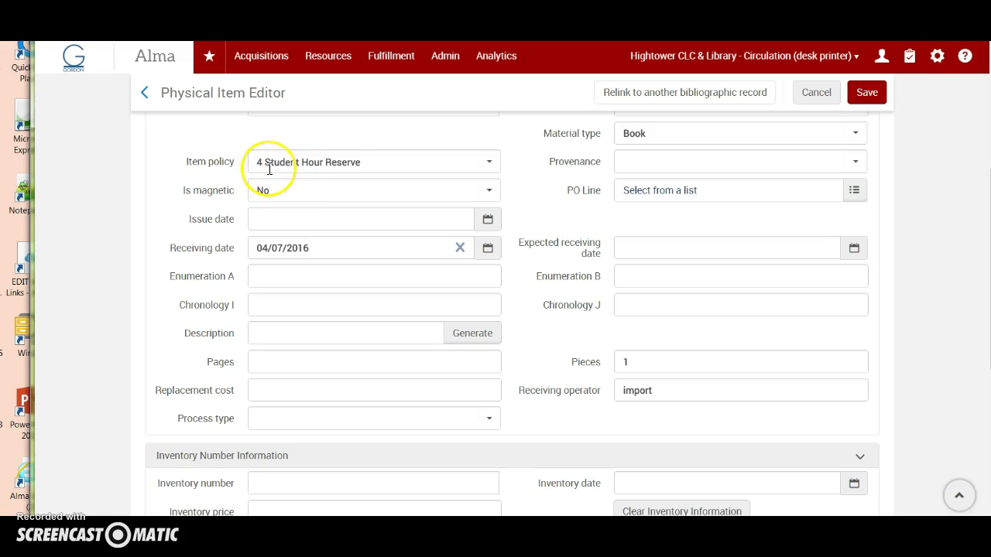
{"action": "scroll", "coordinate": [531, 399], "scroll_direction": "down", "scroll_amount": 1}
{"action": "scroll", "coordinate": [531, 398], "scroll_direction": "down", "scroll_amount": 5}
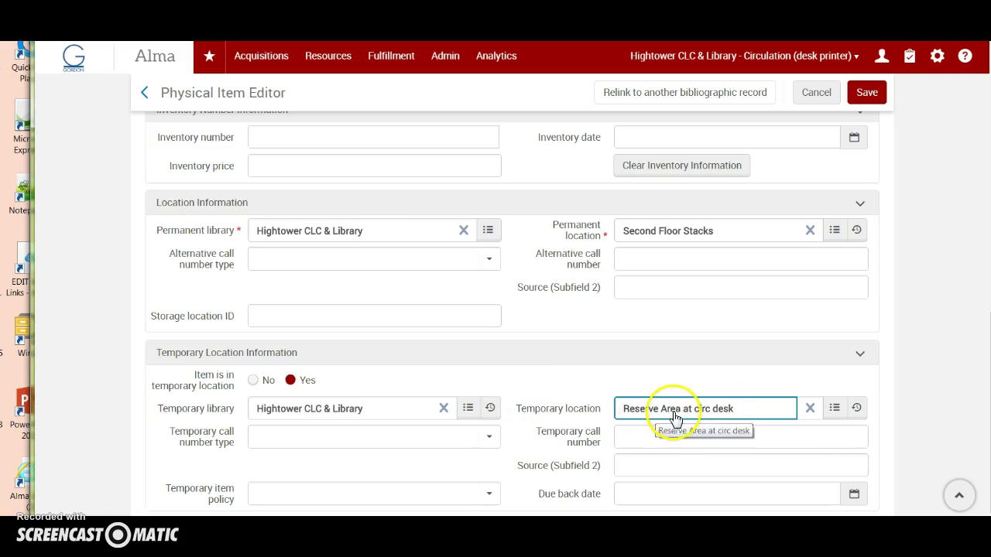
{"action": "scroll", "coordinate": [688, 413], "scroll_direction": "up", "scroll_amount": 5}
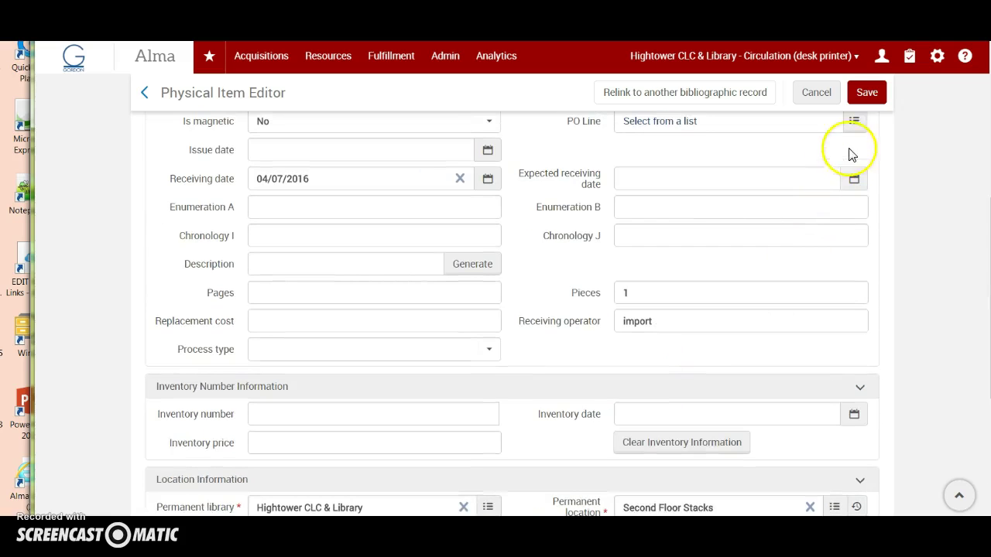
{"action": "left_click", "coordinate": [867, 94]}
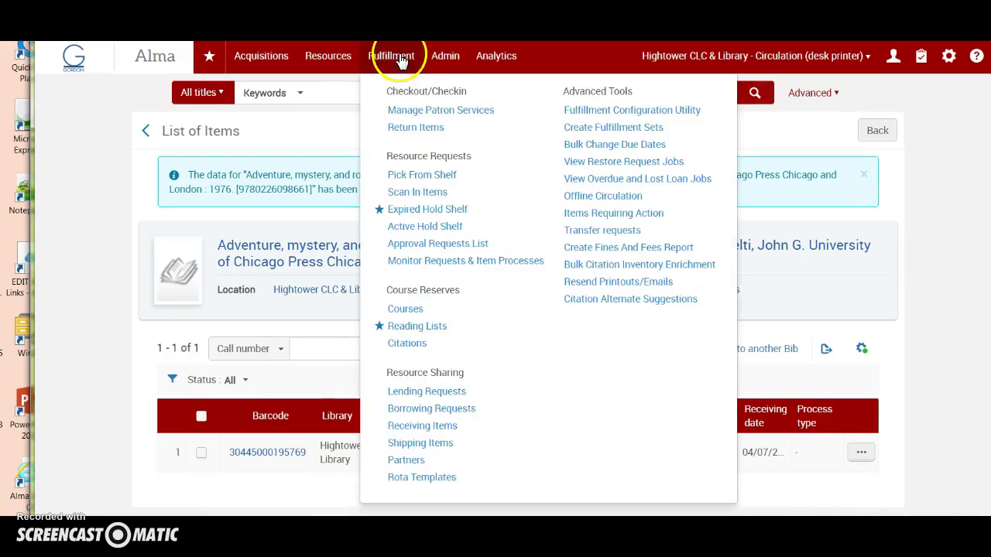
{"action": "mouse_move", "coordinate": [396, 61]}
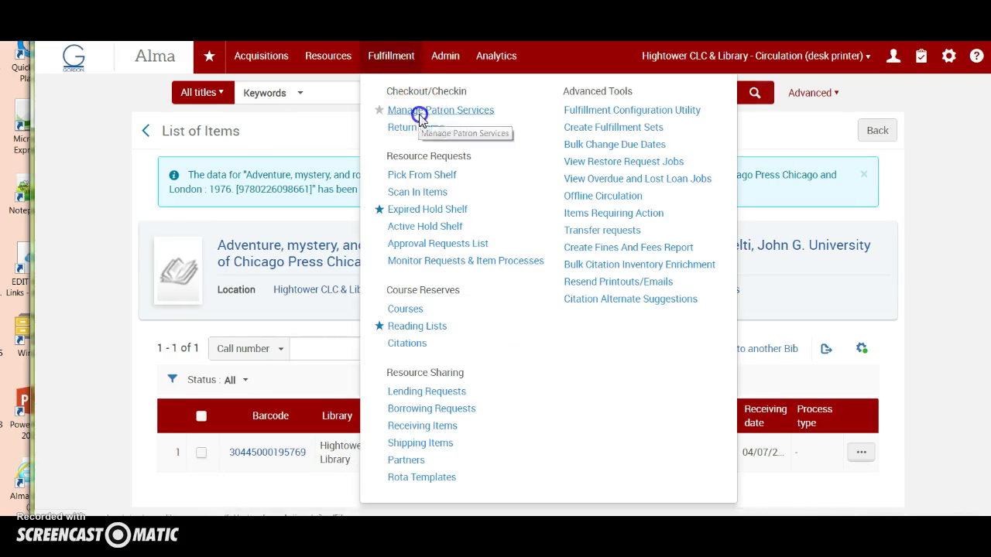
{"action": "left_click", "coordinate": [418, 115]}
{"action": "left_click", "coordinate": [306, 249]}
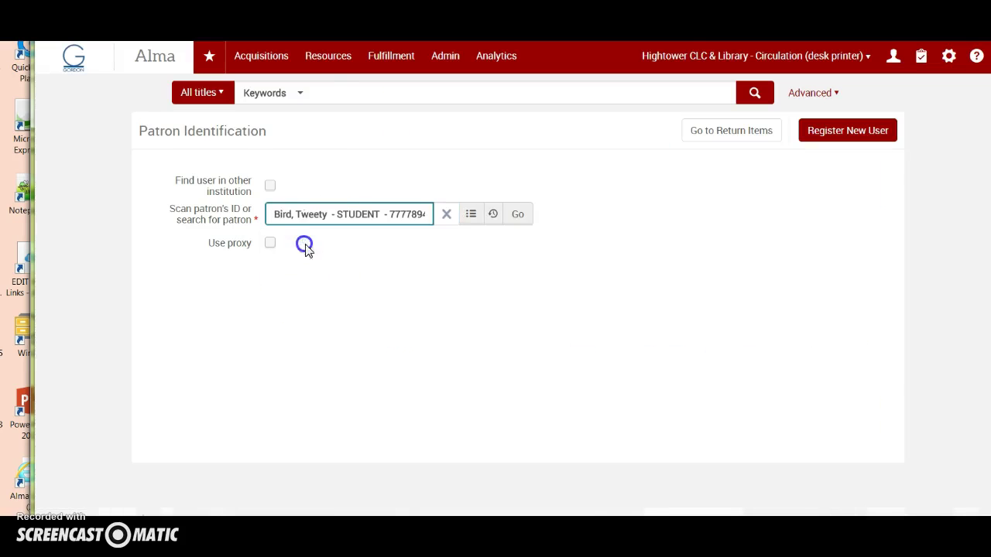
{"action": "left_click", "coordinate": [512, 217]}
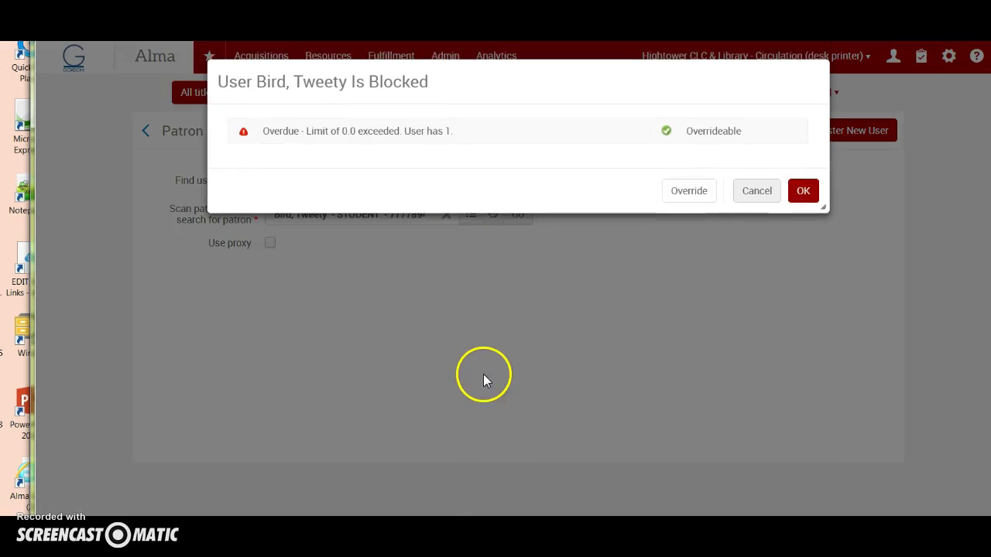
{"action": "left_click", "coordinate": [689, 191]}
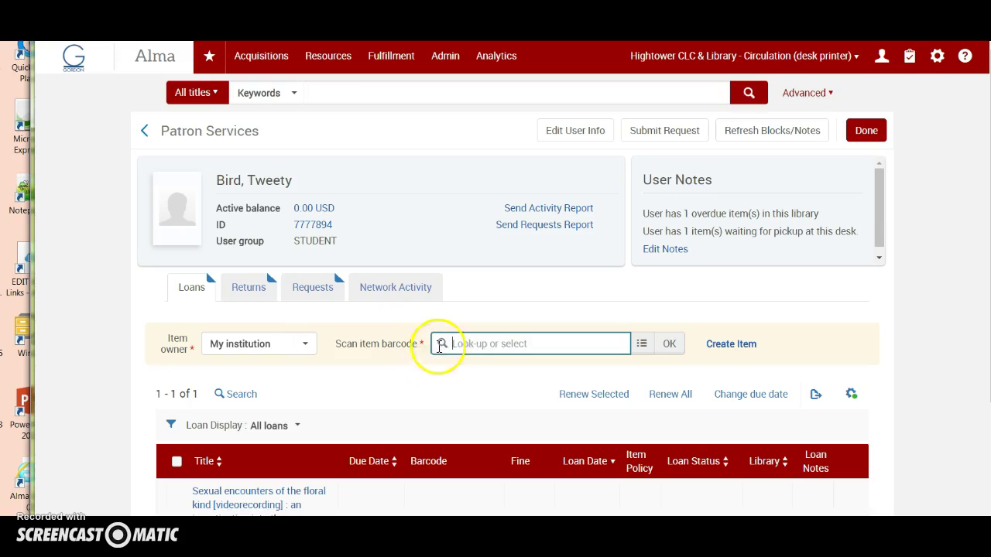
{"action": "left_click", "coordinate": [470, 343]}
{"action": "type", "text": "Colloquium"}
{"action": "left_click_drag", "start_coordinate": [516, 343], "coordinate": [421, 347]}
{"action": "key", "text": "Delete"}
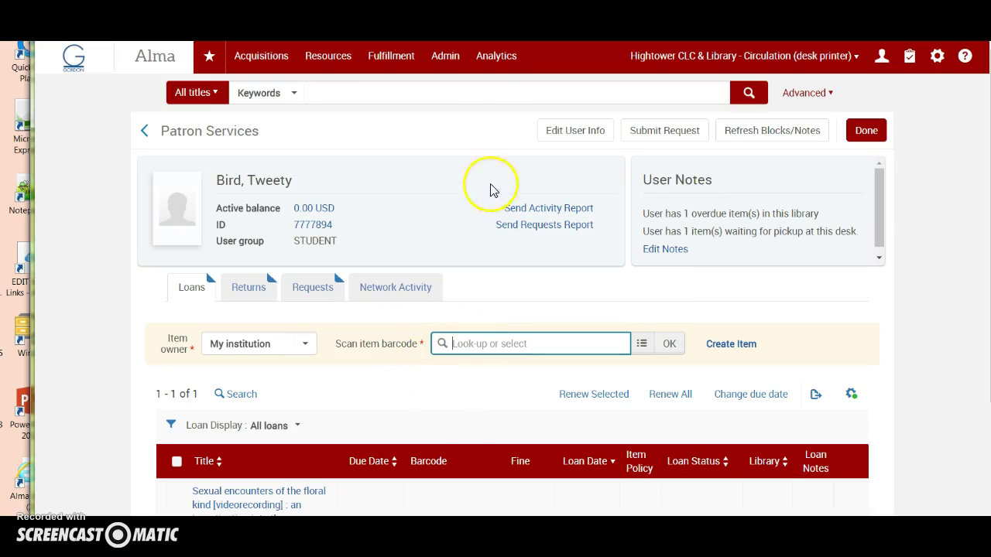
{"action": "left_click", "coordinate": [480, 88]}
{"action": "left_click", "coordinate": [524, 120]}
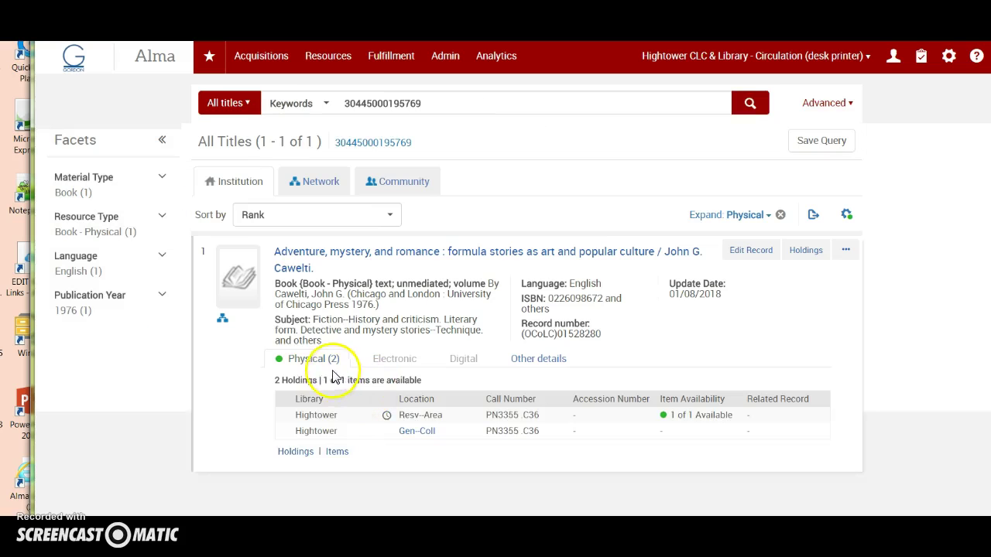
{"action": "left_click", "coordinate": [337, 455]}
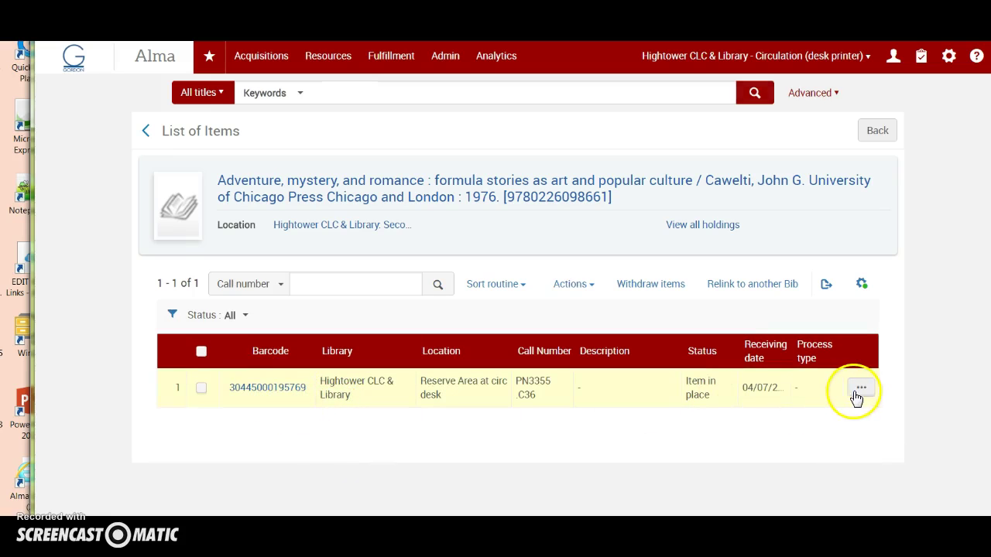
{"action": "left_click", "coordinate": [859, 389]}
{"action": "left_click", "coordinate": [777, 431]}
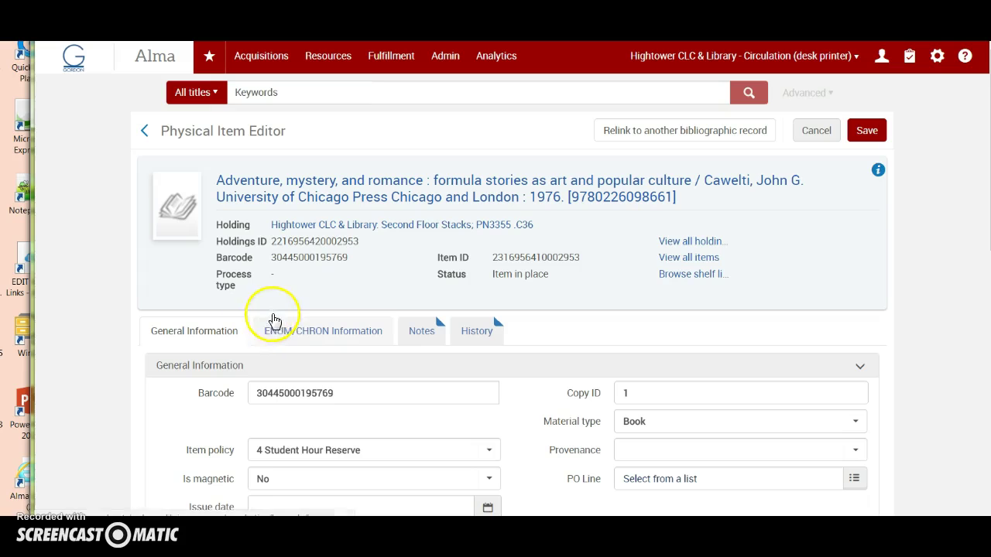
{"action": "left_click_drag", "start_coordinate": [332, 391], "coordinate": [249, 395]}
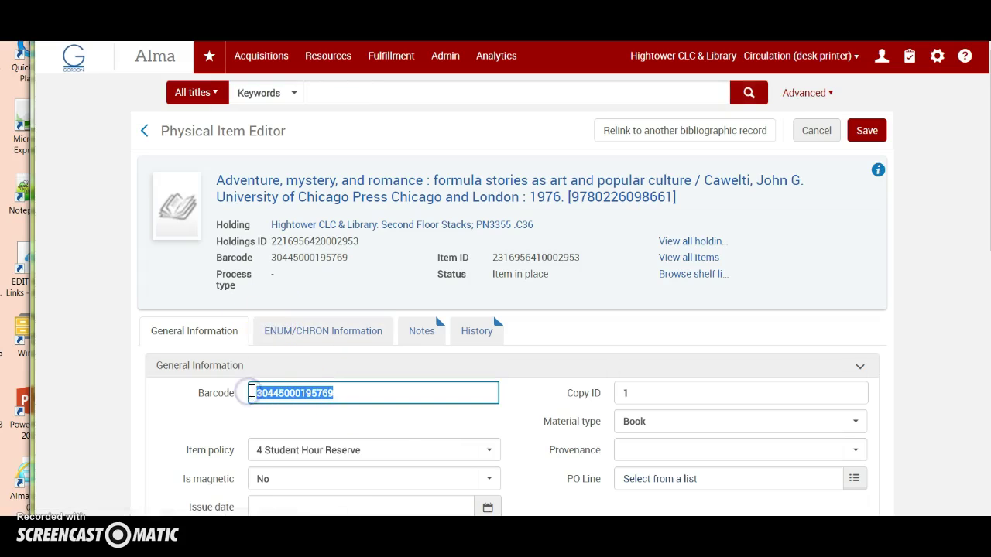
Step: Open patron services for the preselected student patron and override the overdue block
{"action": "left_click", "coordinate": [403, 62]}
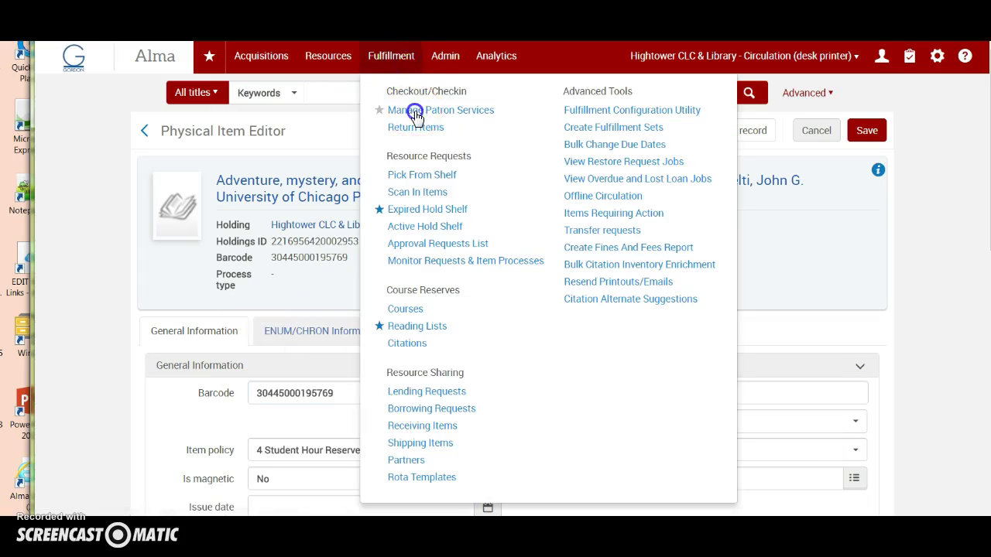
{"action": "left_click", "coordinate": [415, 113]}
{"action": "left_click", "coordinate": [356, 250]}
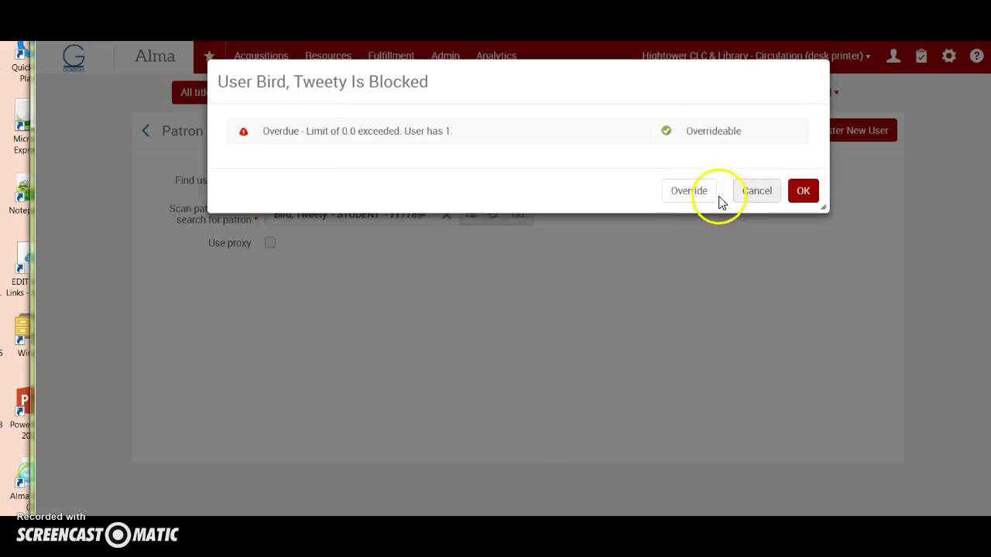
{"action": "left_click", "coordinate": [705, 193]}
{"action": "left_click", "coordinate": [531, 343]}
{"action": "type", "text": "30445000195769"}
{"action": "left_click", "coordinate": [668, 344]}
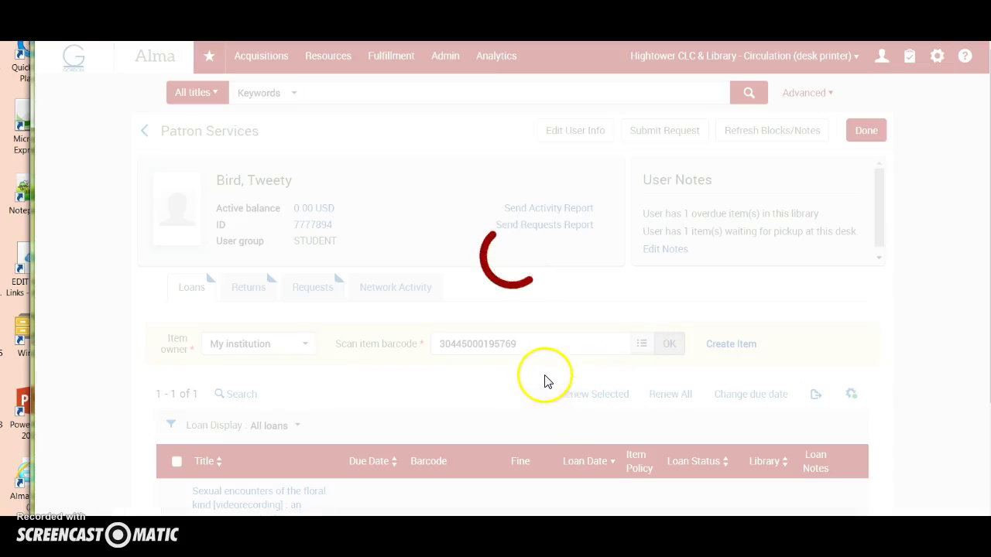
Step: View the policies of the "Adventure, mystery, and romance" loan and examine its fulfillment attributes
{"action": "scroll", "coordinate": [494, 375], "scroll_direction": "down", "scroll_amount": 3}
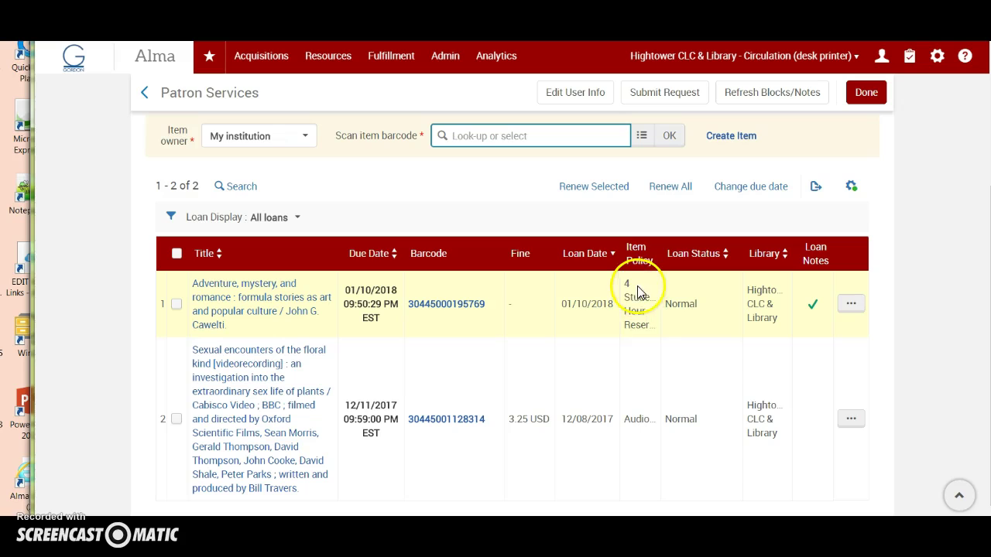
{"action": "left_click", "coordinate": [849, 308]}
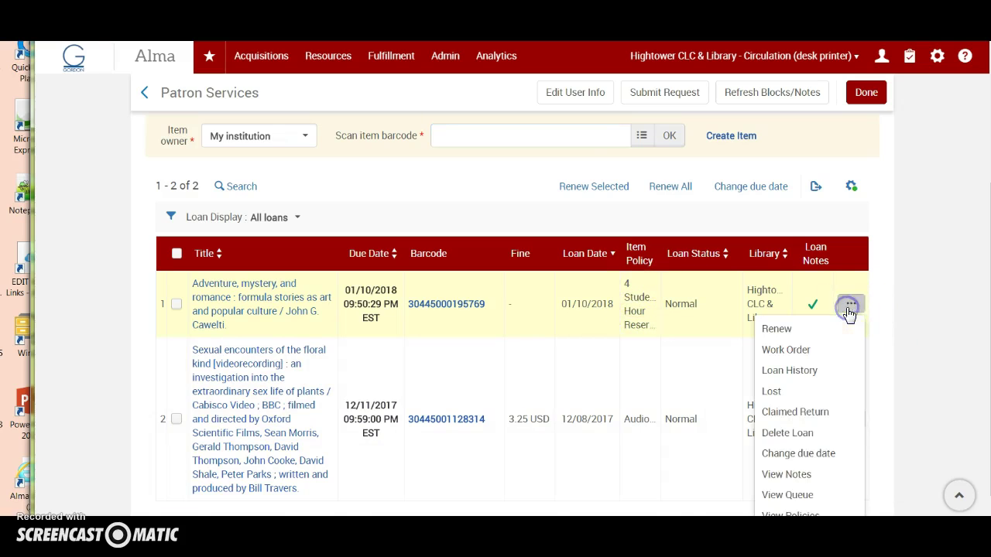
{"action": "scroll", "coordinate": [801, 457], "scroll_direction": "down", "scroll_amount": 1}
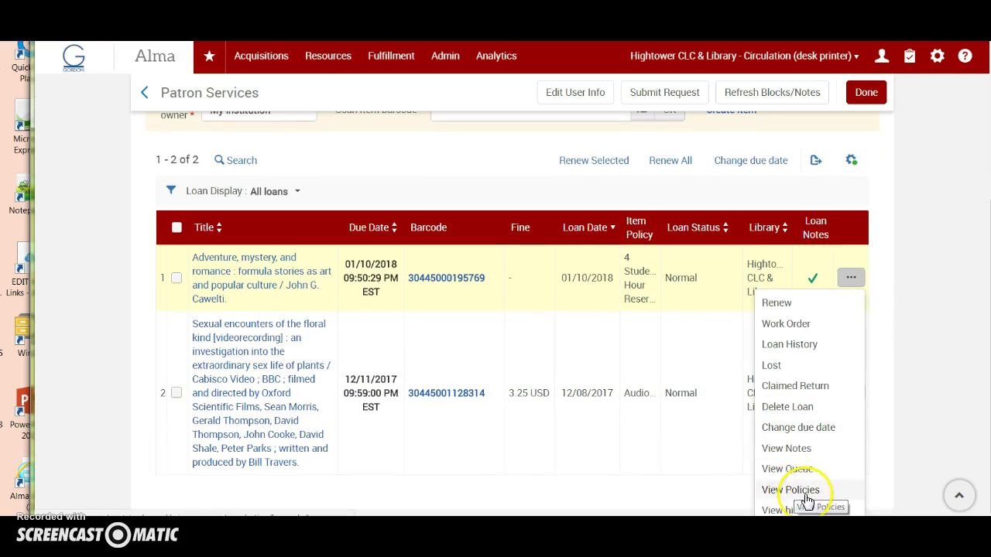
{"action": "left_click", "coordinate": [804, 491]}
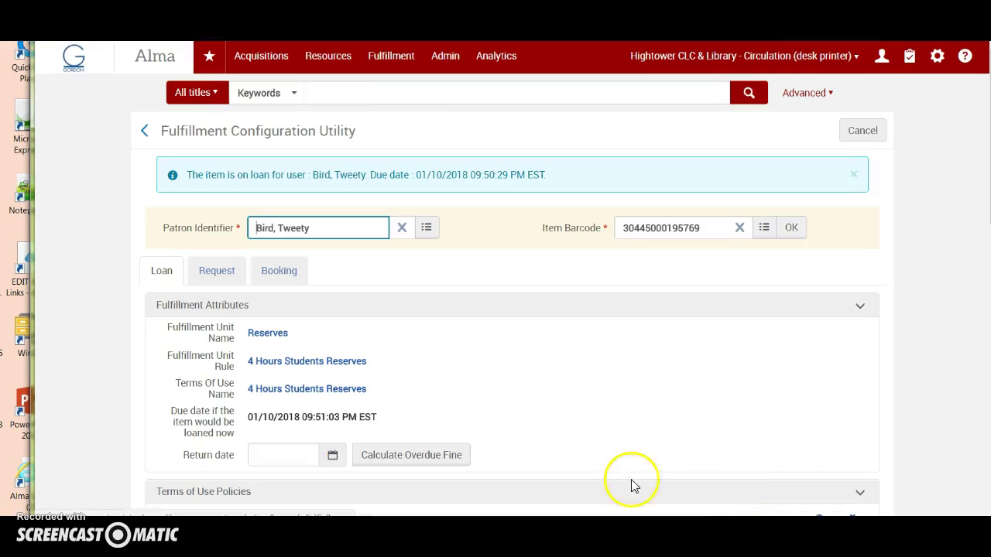
{"action": "scroll", "coordinate": [447, 418], "scroll_direction": "down", "scroll_amount": 1}
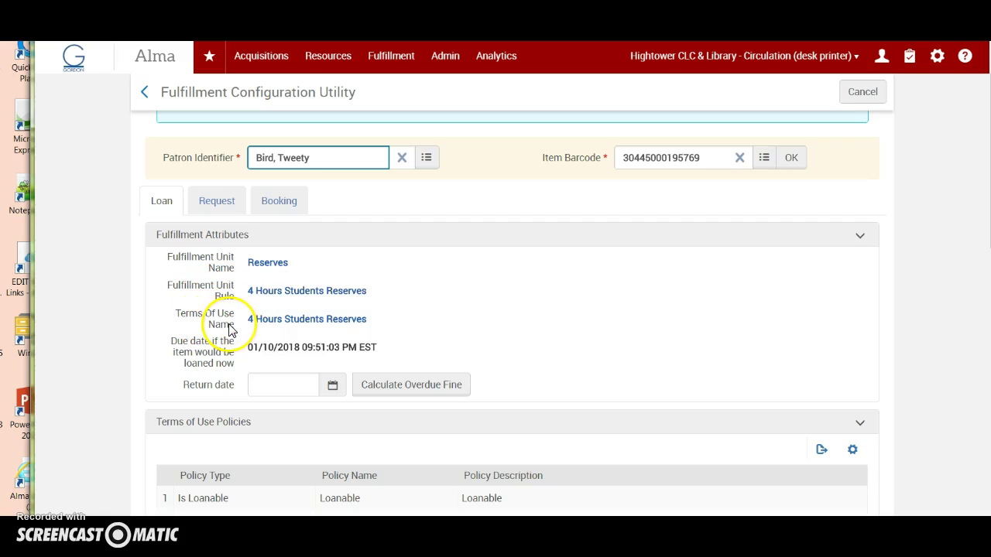
Step: Open the 4 Hours Students Reserves terms of use, inspect and save its due date policy, and review the remaining policies
{"action": "left_click", "coordinate": [306, 321]}
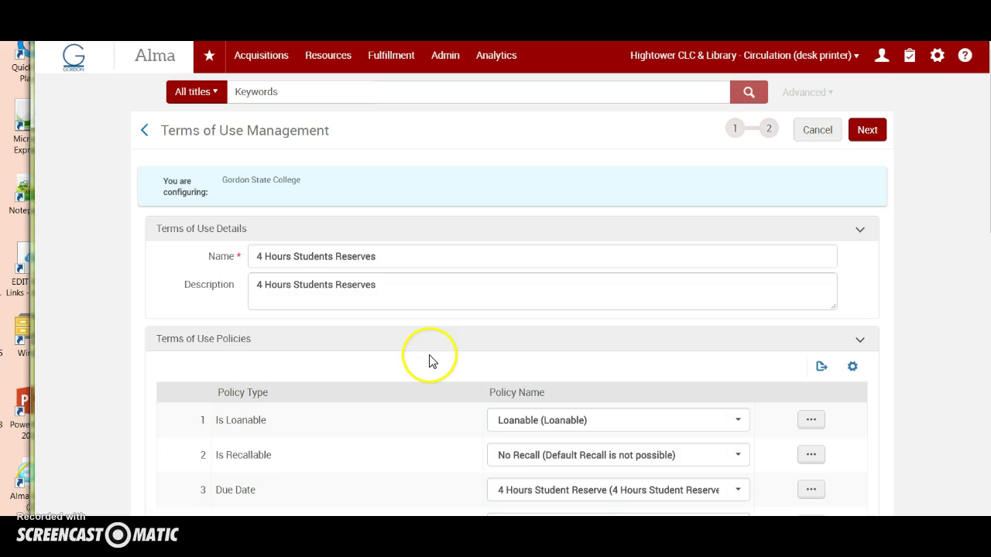
{"action": "scroll", "coordinate": [396, 379], "scroll_direction": "down", "scroll_amount": 2}
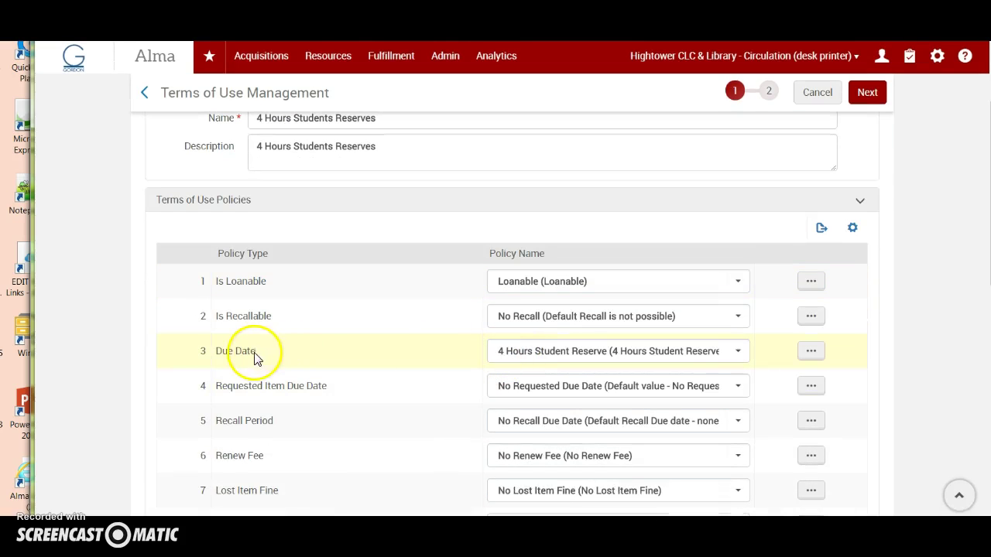
{"action": "left_click", "coordinate": [809, 353]}
{"action": "left_click", "coordinate": [730, 398]}
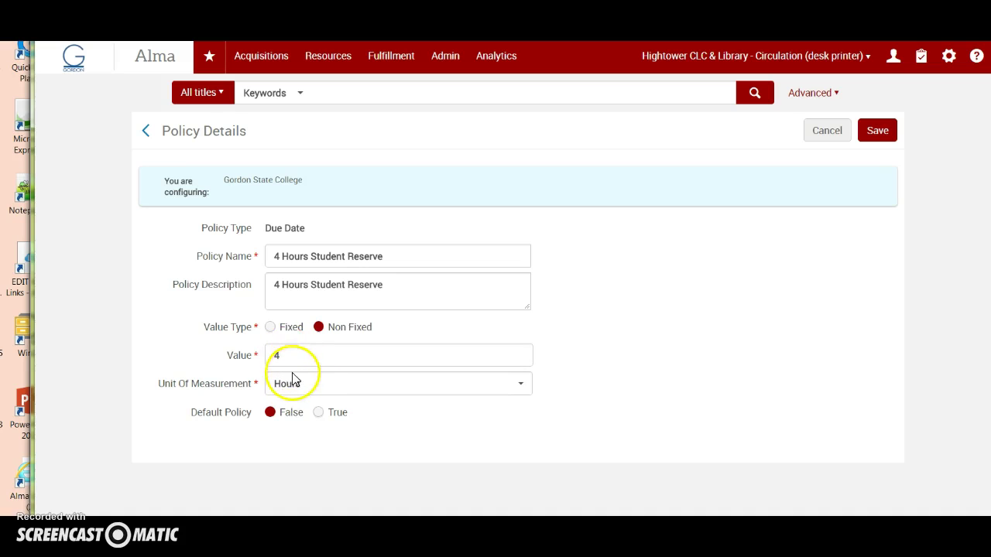
{"action": "left_click", "coordinate": [877, 133]}
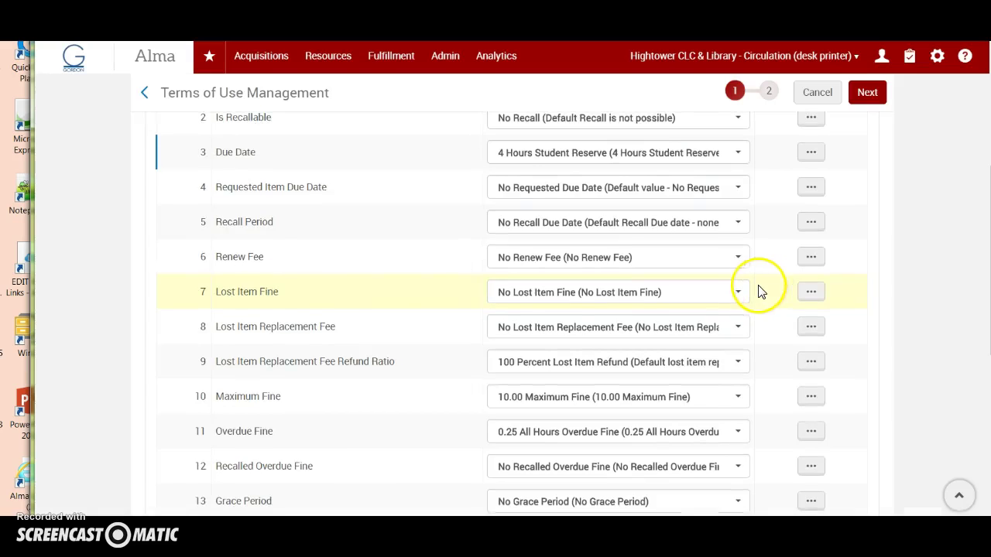
{"action": "scroll", "coordinate": [356, 271], "scroll_direction": "up", "scroll_amount": 2}
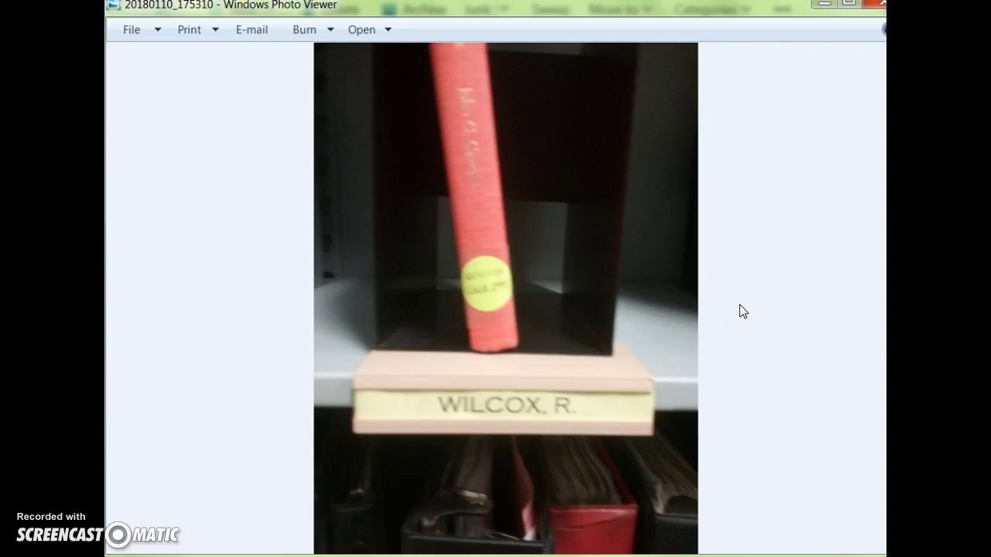
{"action": "left_click", "coordinate": [741, 310]}
{"action": "left_click", "coordinate": [506, 315]}
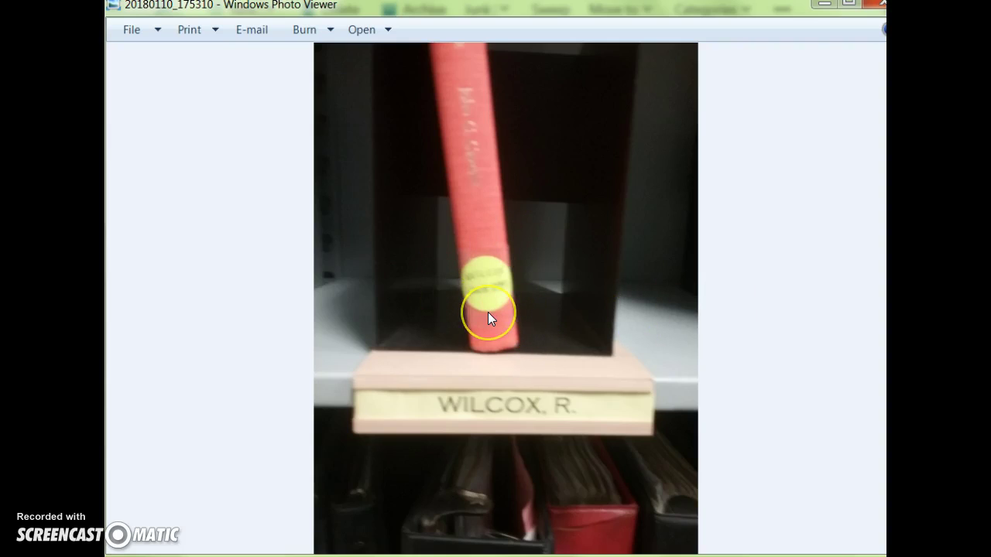